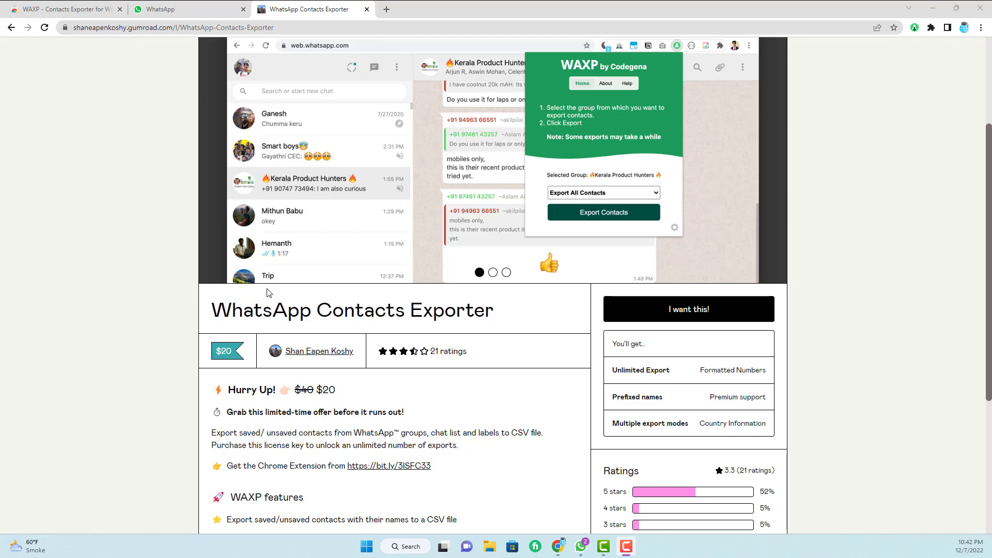
- Scroll to the top of the $20 WhatsApp Contacts Exporter product page on Gumroad
{"action": "scroll", "coordinate": [269, 293], "scroll_direction": "up", "scroll_amount": 3}
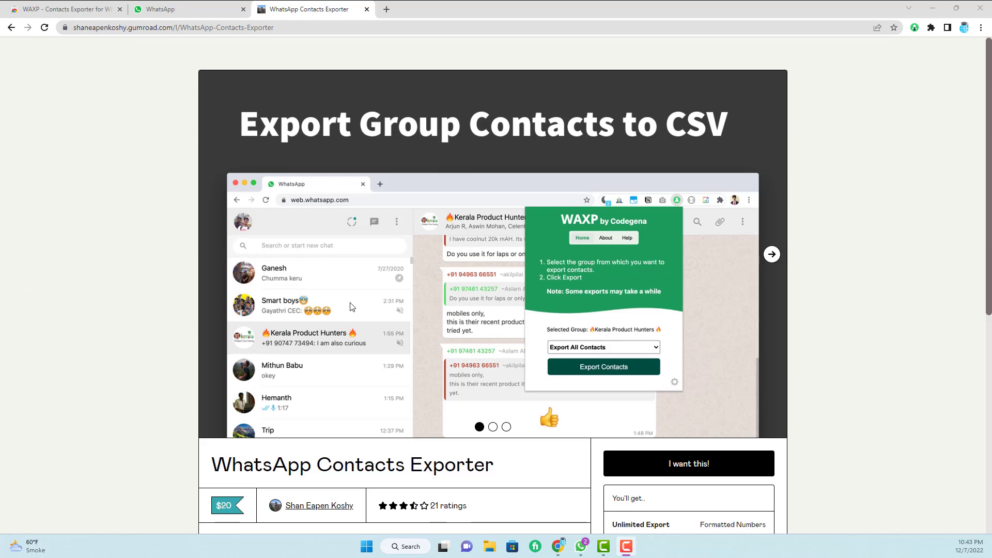
- Follow the bit.ly 'Get the Chrome Extension from' link to the WAXP Web Store listing
{"action": "scroll", "coordinate": [357, 316], "scroll_direction": "down", "scroll_amount": 1}
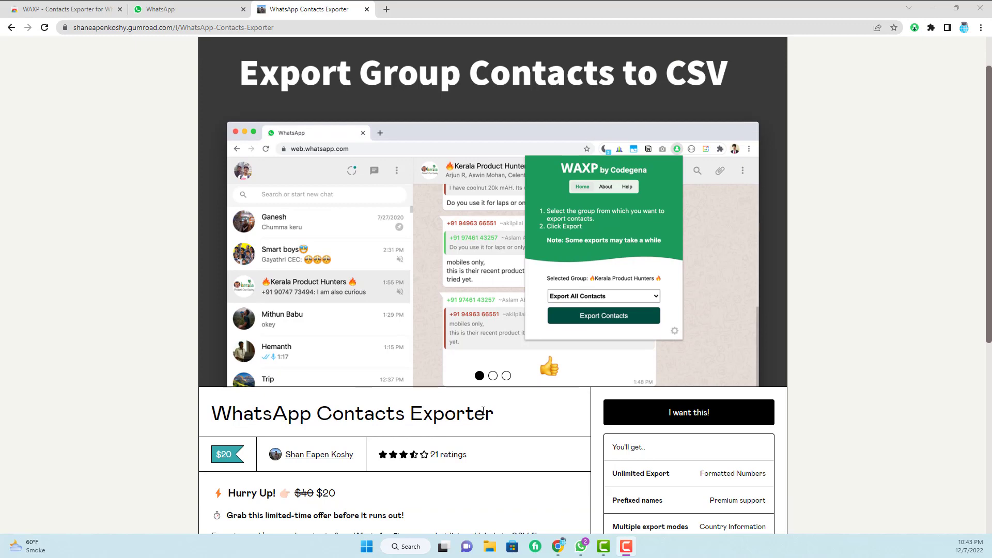
{"action": "scroll", "coordinate": [482, 412], "scroll_direction": "up", "scroll_amount": 1}
{"action": "mouse_move", "coordinate": [481, 417]}
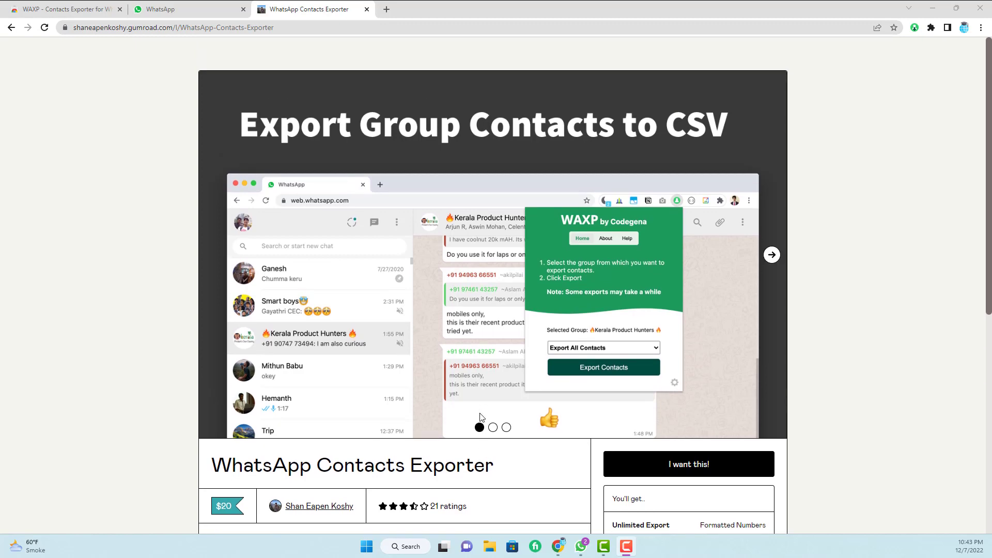
{"action": "scroll", "coordinate": [382, 357], "scroll_direction": "down", "scroll_amount": 6}
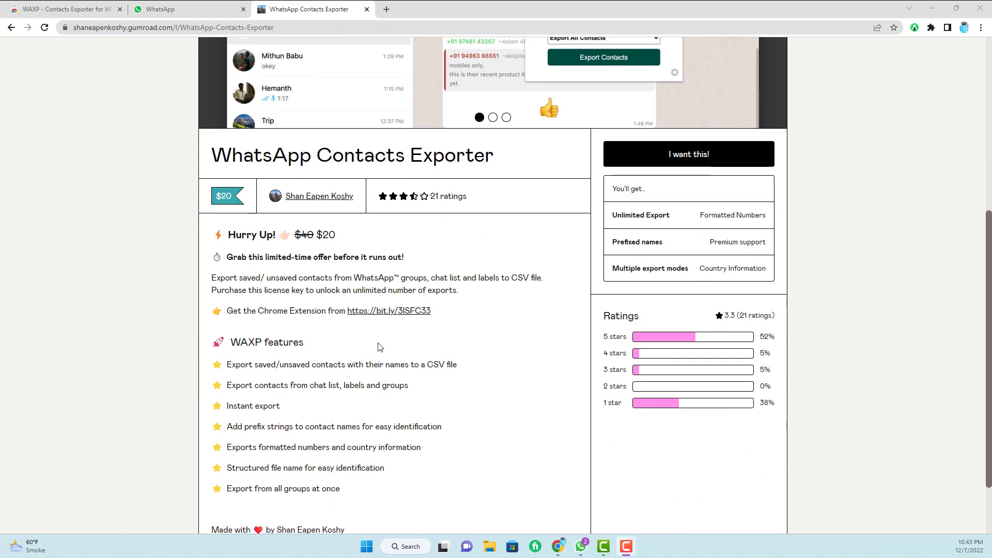
{"action": "left_click", "coordinate": [397, 311]}
- Check the first Web Store tab, then view the WAXP – Contacts Exporter listing, already installed
{"action": "left_click", "coordinate": [67, 4]}
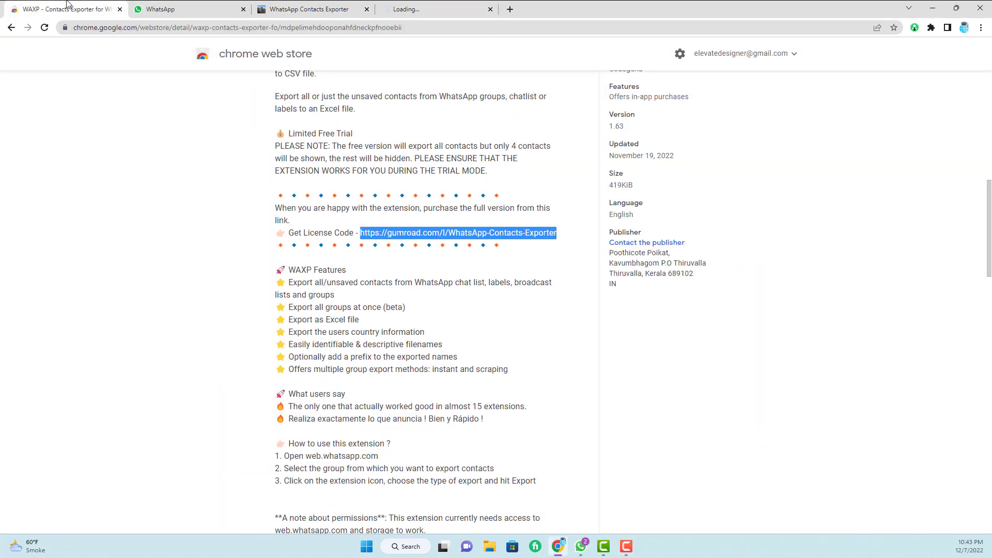
{"action": "scroll", "coordinate": [241, 133], "scroll_direction": "up", "scroll_amount": 5}
{"action": "scroll", "coordinate": [250, 122], "scroll_direction": "up", "scroll_amount": 5}
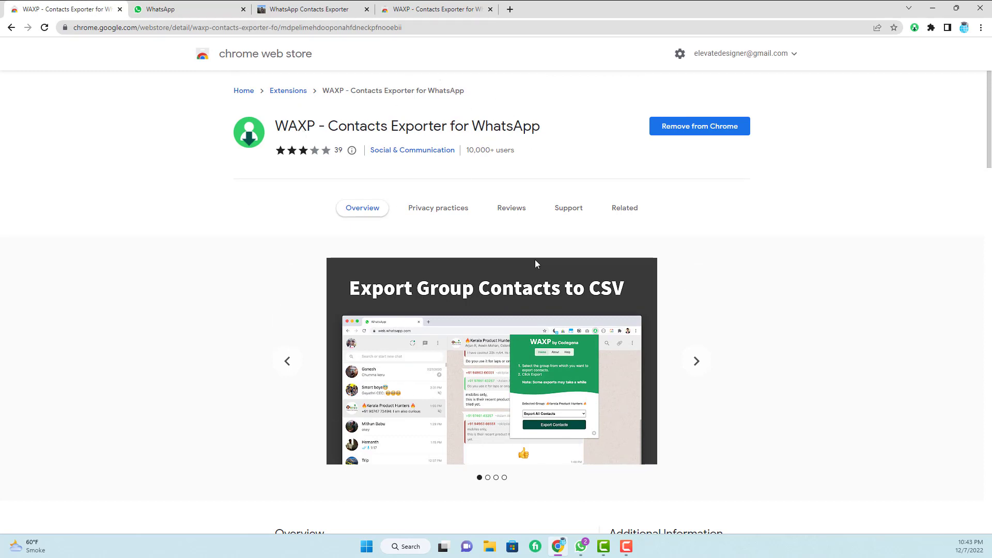
{"action": "left_click", "coordinate": [442, 6]}
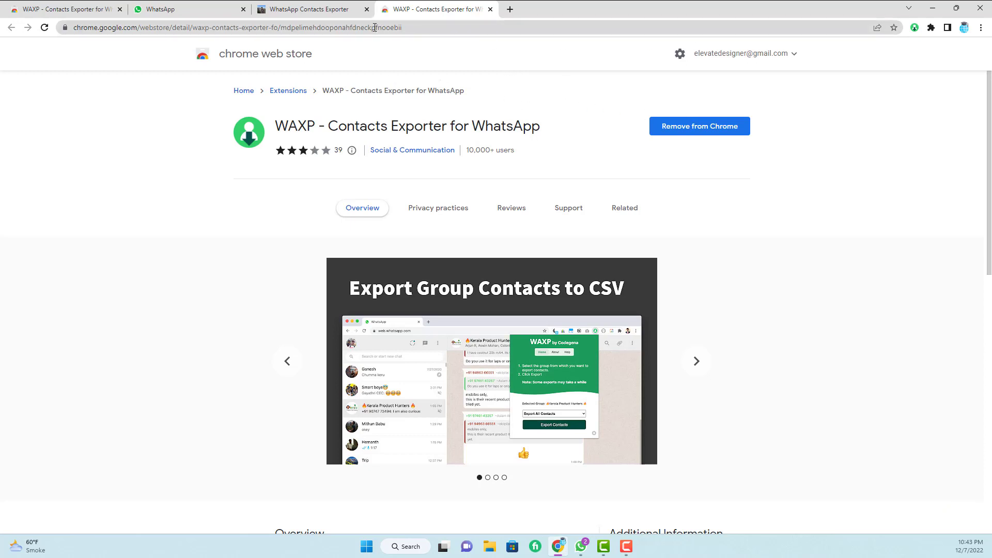
- Launch the pinned WAXP extension so WhatsApp Web opens showing the archived chats
{"action": "left_click", "coordinate": [931, 27]}
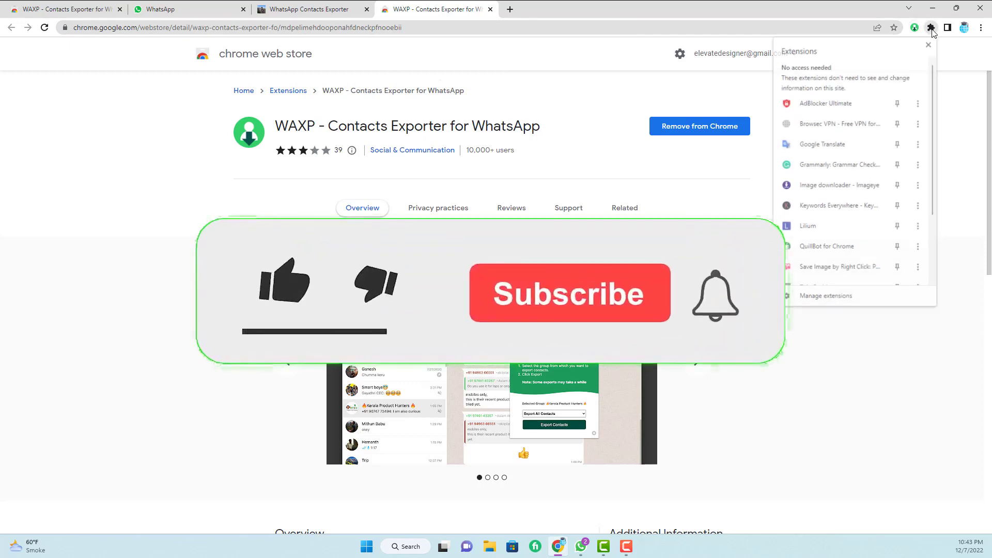
{"action": "left_click", "coordinate": [931, 27]}
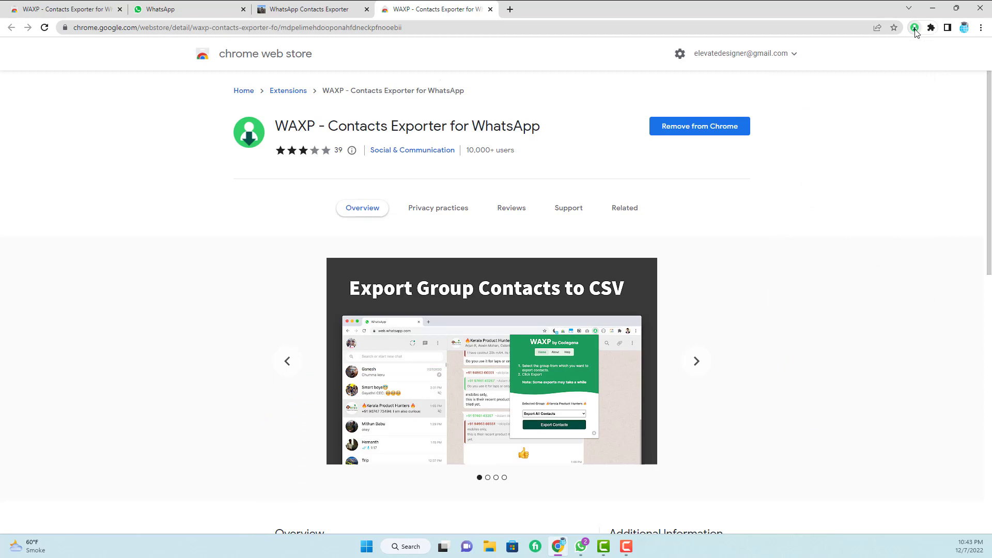
{"action": "left_click", "coordinate": [915, 28]}
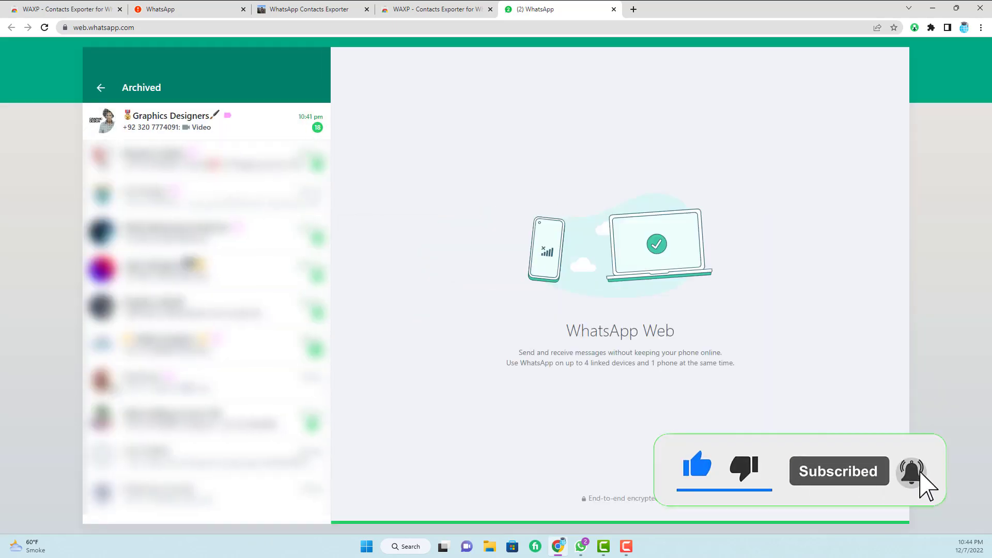
{"action": "mouse_move", "coordinate": [181, 122]}
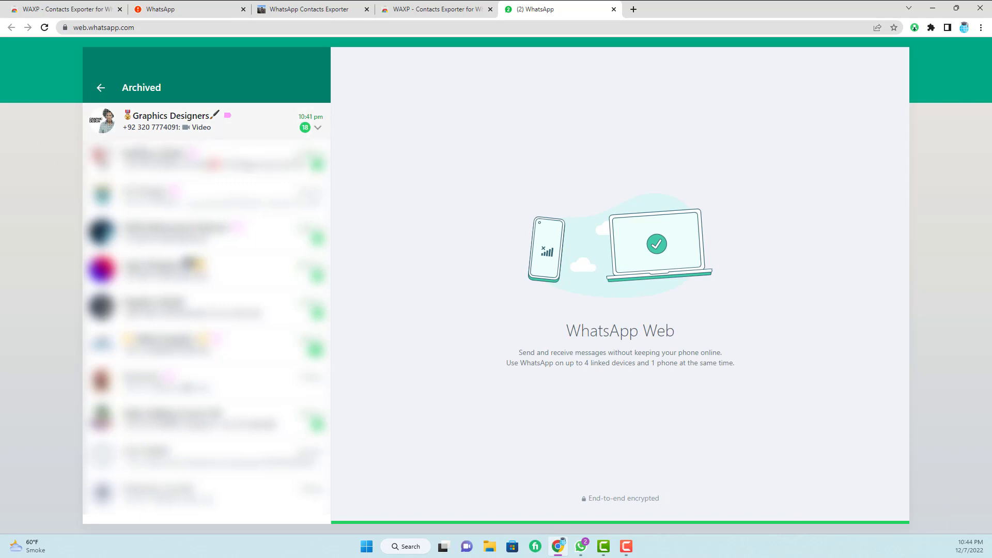
- Open the Graphics Designers chat and browse its 570 participants in Group info
{"action": "left_click", "coordinate": [185, 120]}
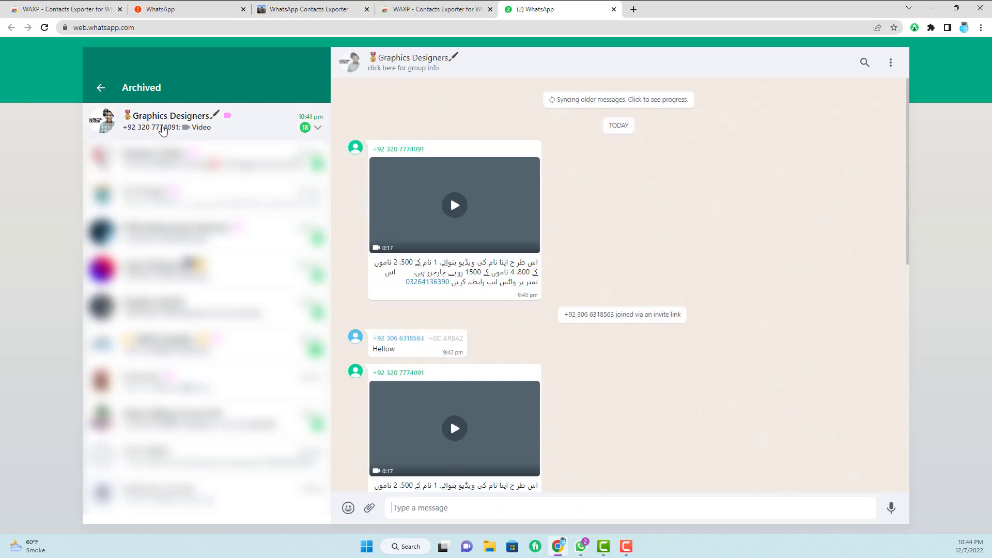
{"action": "left_click", "coordinate": [422, 63]}
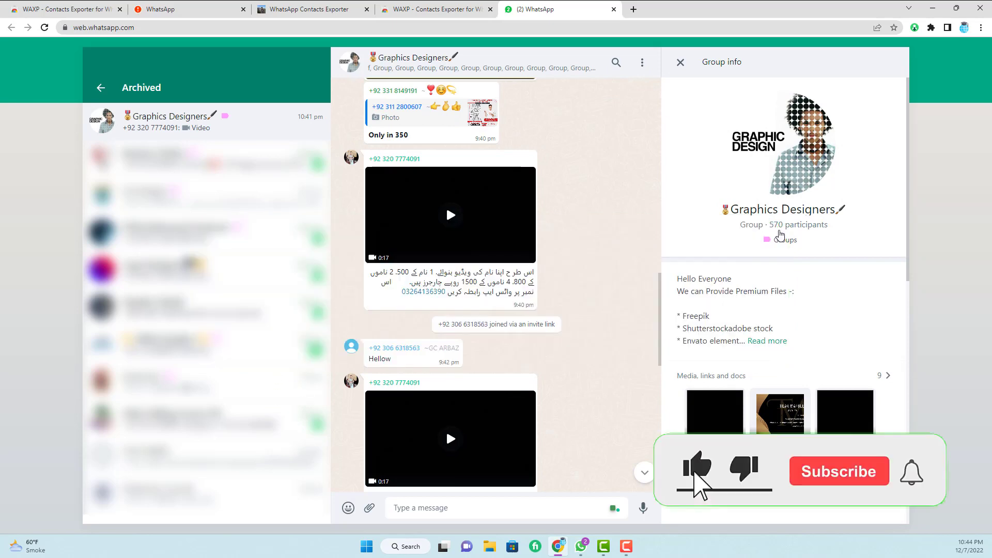
{"action": "scroll", "coordinate": [814, 233], "scroll_direction": "down", "scroll_amount": 5}
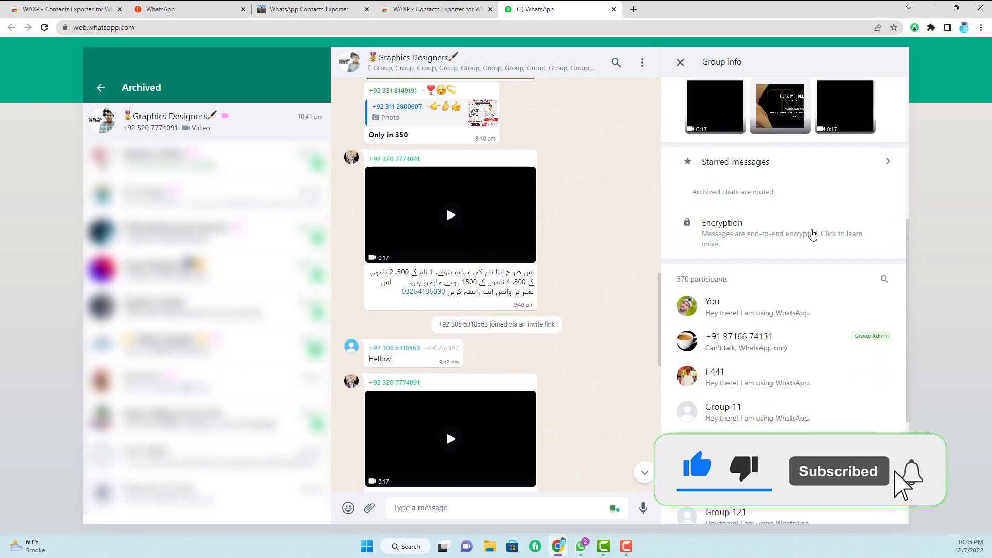
{"action": "scroll", "coordinate": [781, 229], "scroll_direction": "down", "scroll_amount": 1}
{"action": "scroll", "coordinate": [775, 259], "scroll_direction": "down", "scroll_amount": 3}
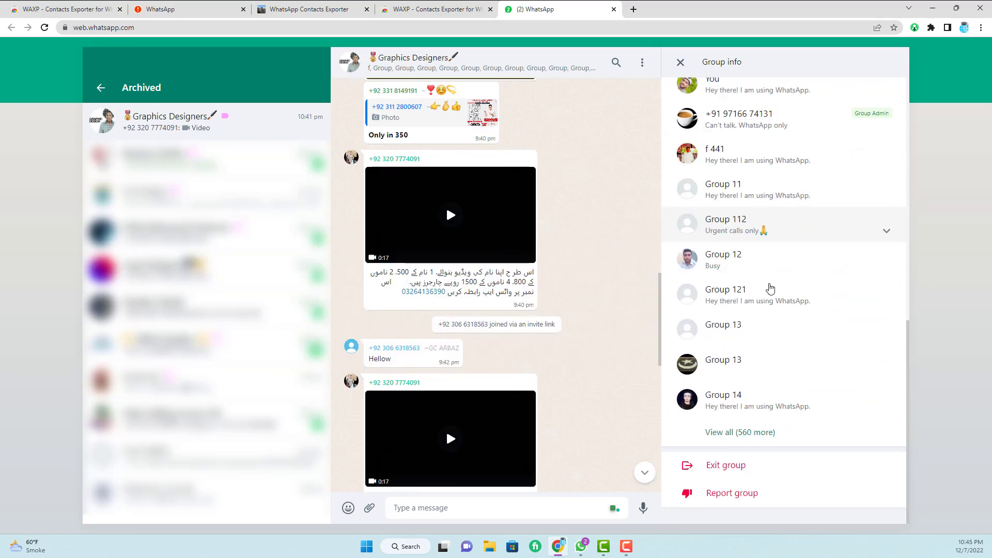
{"action": "scroll", "coordinate": [769, 301], "scroll_direction": "up", "scroll_amount": 1}
{"action": "scroll", "coordinate": [770, 301], "scroll_direction": "up", "scroll_amount": 6}
{"action": "scroll", "coordinate": [770, 302], "scroll_direction": "up", "scroll_amount": 3}
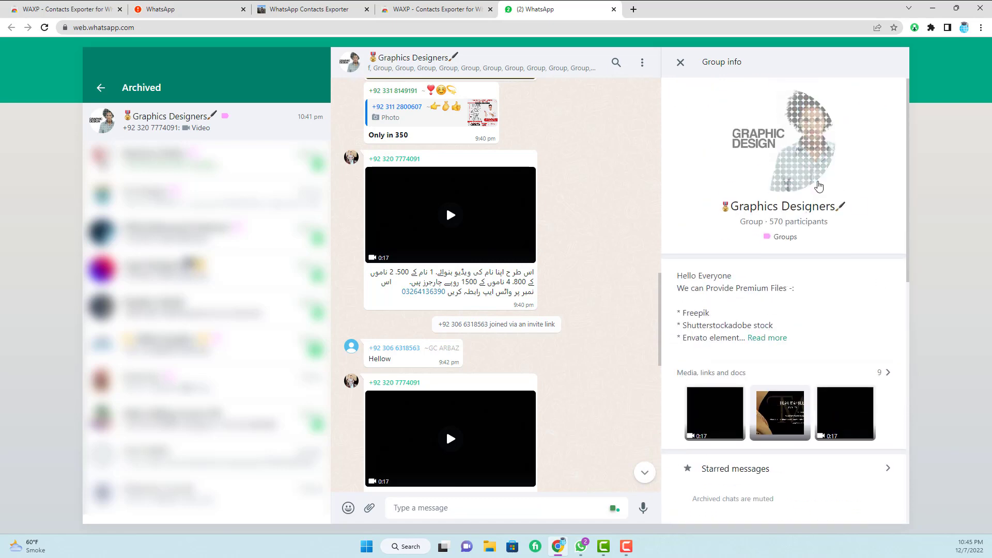
{"action": "scroll", "coordinate": [770, 302], "scroll_direction": "down", "scroll_amount": 1}
{"action": "scroll", "coordinate": [455, 233], "scroll_direction": "up", "scroll_amount": 4}
{"action": "left_click", "coordinate": [681, 63]}
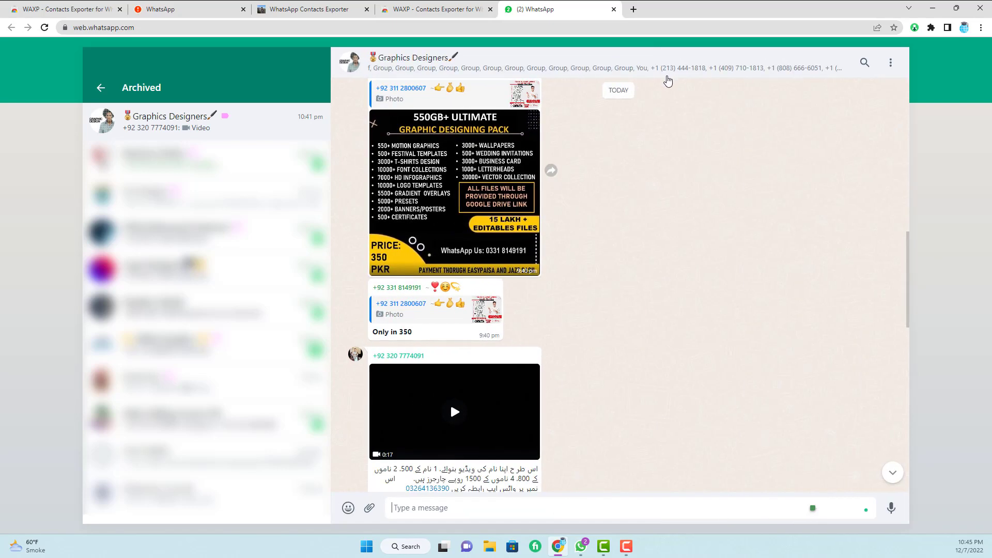
- Export all contacts from the current Graphics Designers group via WAXP to .xlsx and open it
{"action": "left_click", "coordinate": [914, 28]}
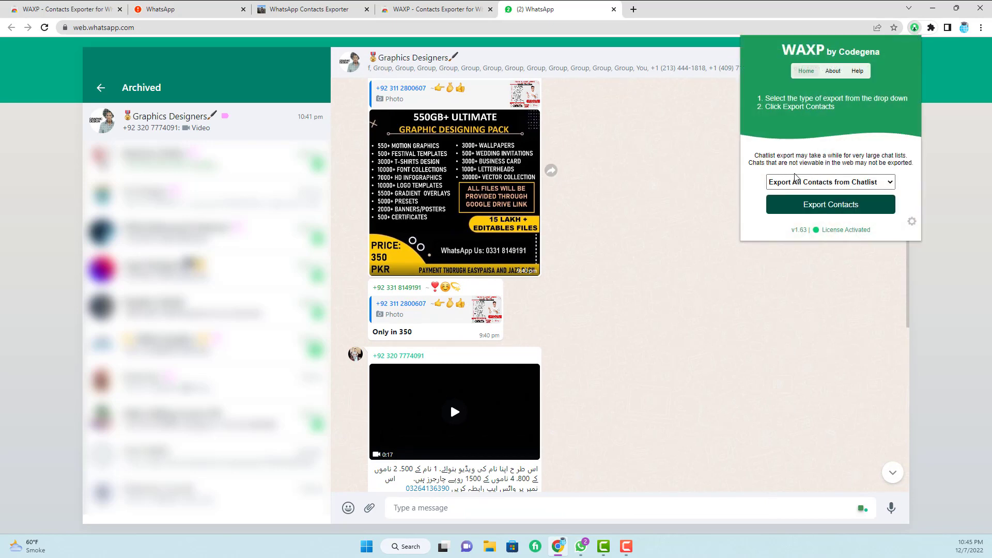
{"action": "left_click", "coordinate": [809, 183]}
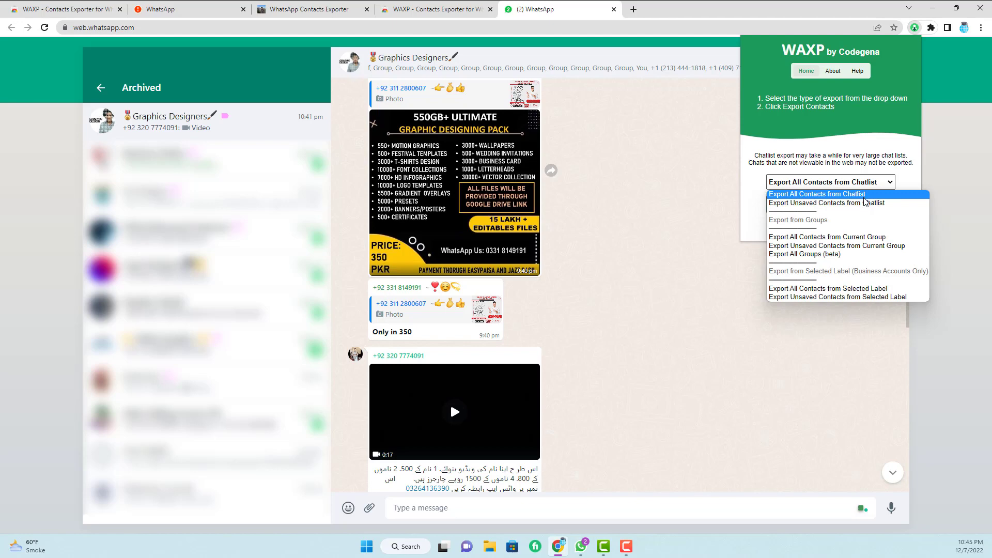
{"action": "left_click", "coordinate": [849, 238]}
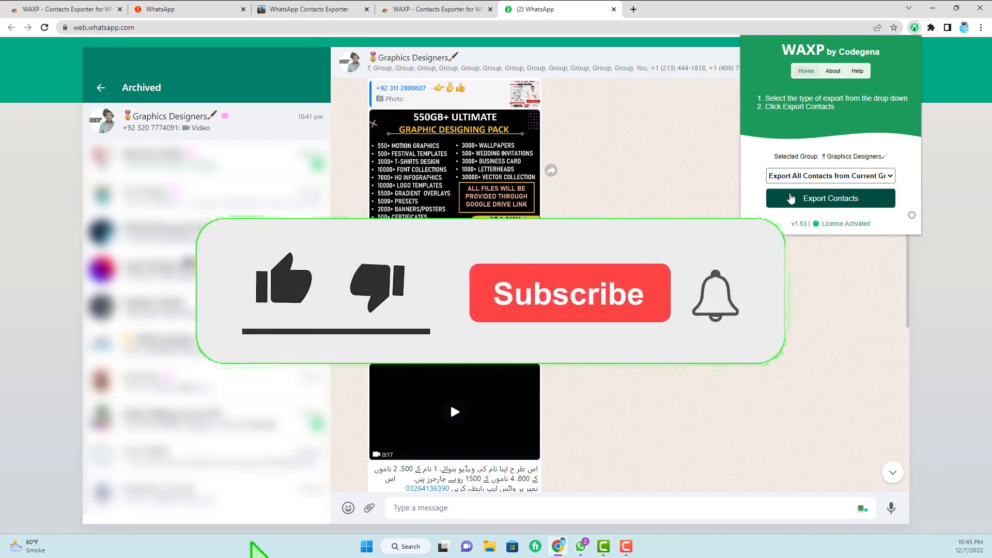
{"action": "left_click", "coordinate": [800, 206]}
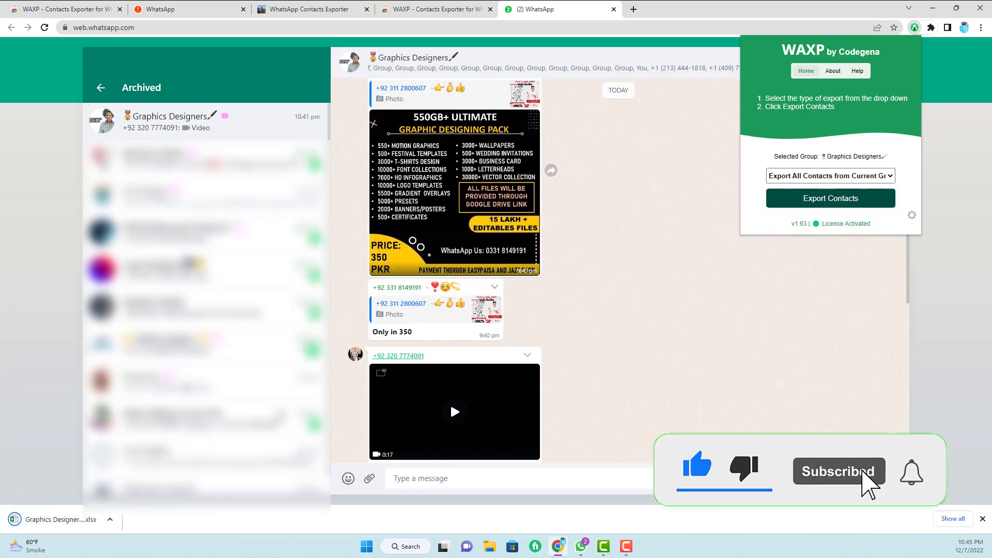
{"action": "left_click", "coordinate": [51, 519]}
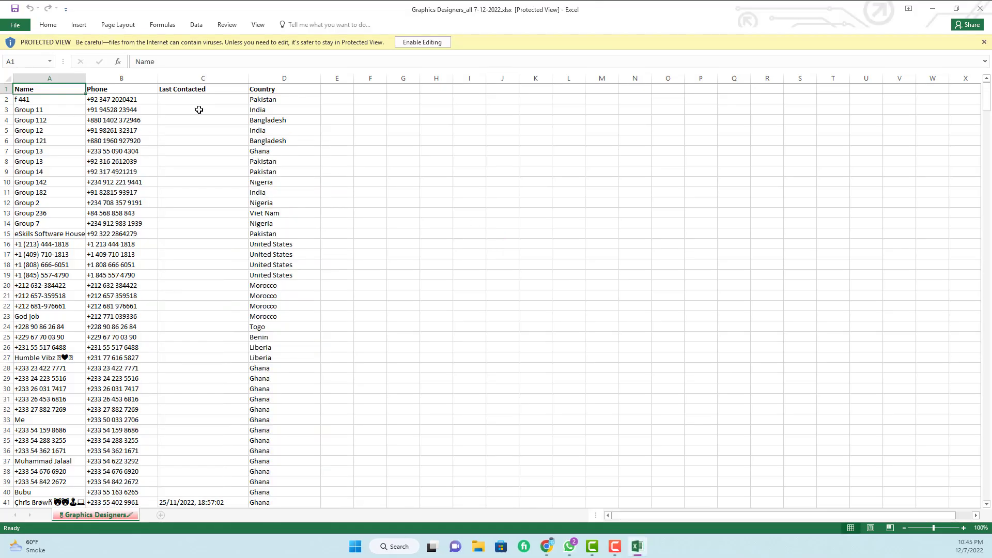
- Review the top contact rows and select cell D2 showing the country Pakistan
{"action": "scroll", "coordinate": [125, 160], "scroll_direction": "down", "scroll_amount": 7}
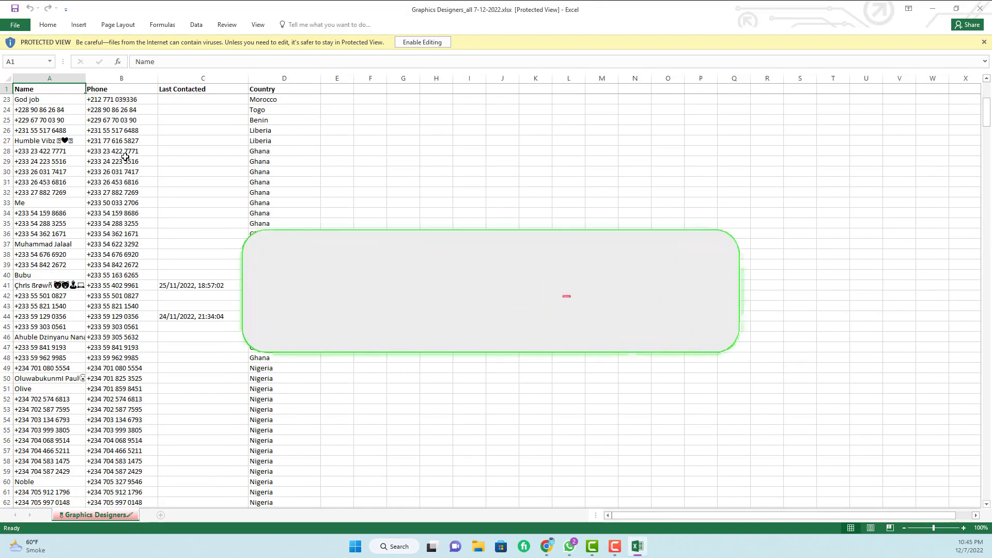
{"action": "scroll", "coordinate": [125, 161], "scroll_direction": "down", "scroll_amount": 5}
{"action": "scroll", "coordinate": [121, 186], "scroll_direction": "up", "scroll_amount": 4}
{"action": "scroll", "coordinate": [118, 207], "scroll_direction": "up", "scroll_amount": 2}
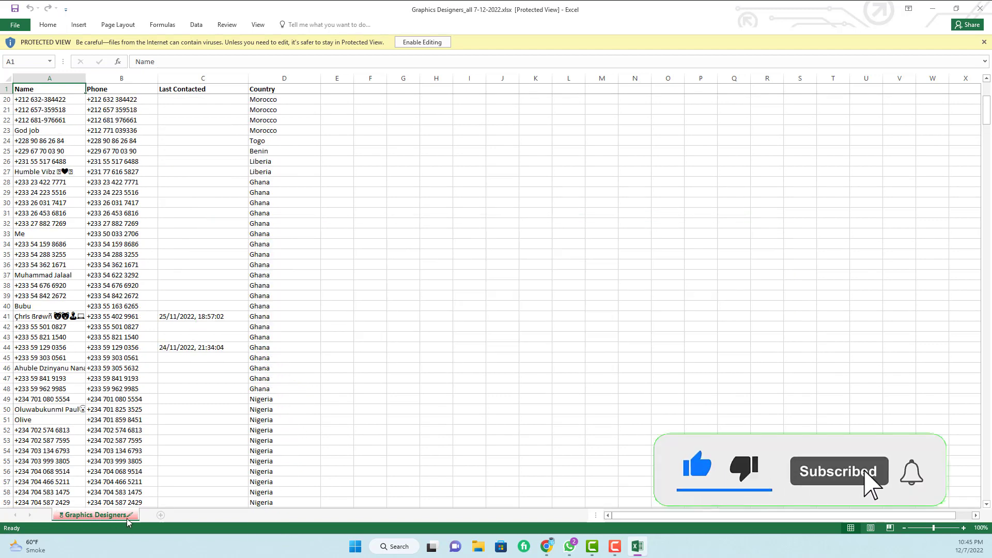
{"action": "scroll", "coordinate": [62, 286], "scroll_direction": "down", "scroll_amount": 2}
{"action": "scroll", "coordinate": [65, 278], "scroll_direction": "down", "scroll_amount": 5}
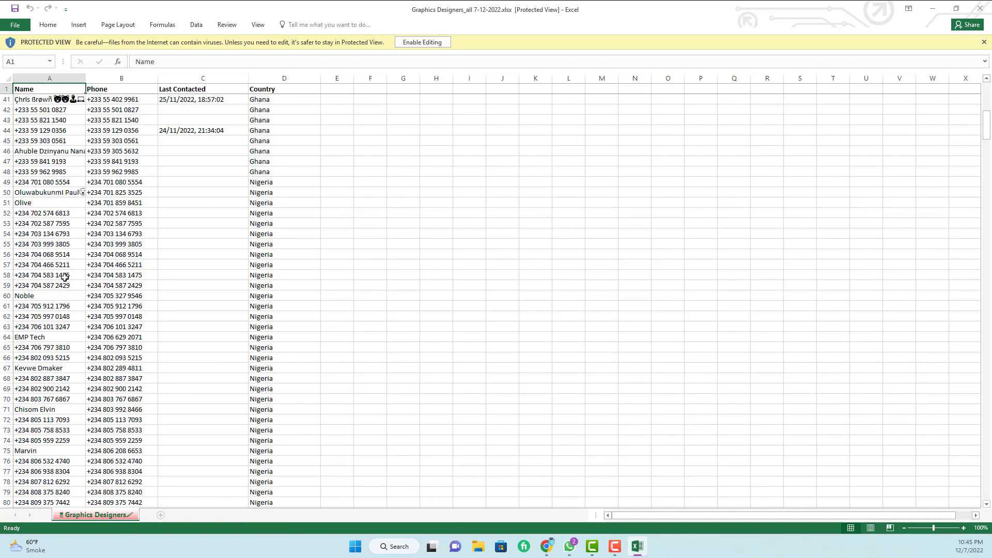
{"action": "scroll", "coordinate": [292, 191], "scroll_direction": "up", "scroll_amount": 7}
{"action": "scroll", "coordinate": [290, 184], "scroll_direction": "up", "scroll_amount": 6}
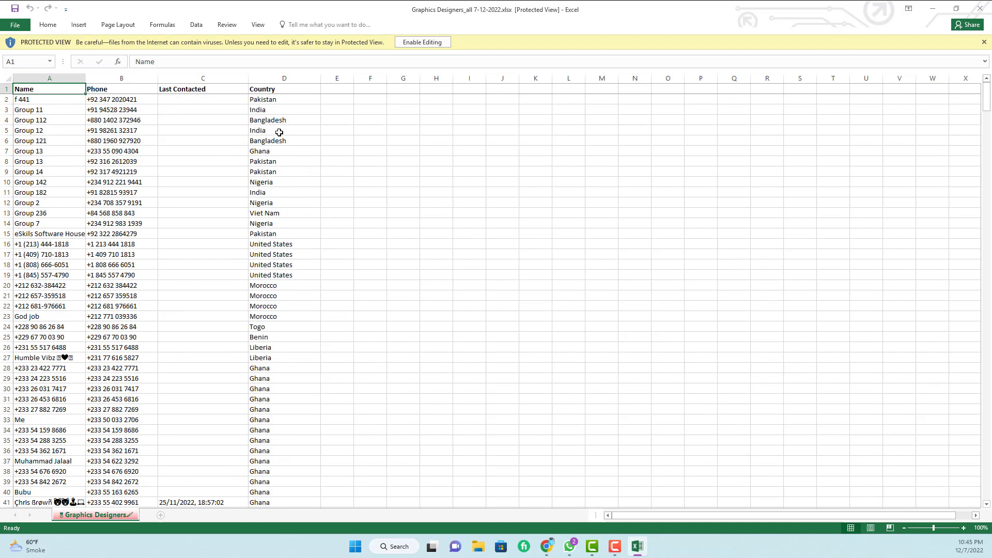
{"action": "left_click", "coordinate": [276, 102]}
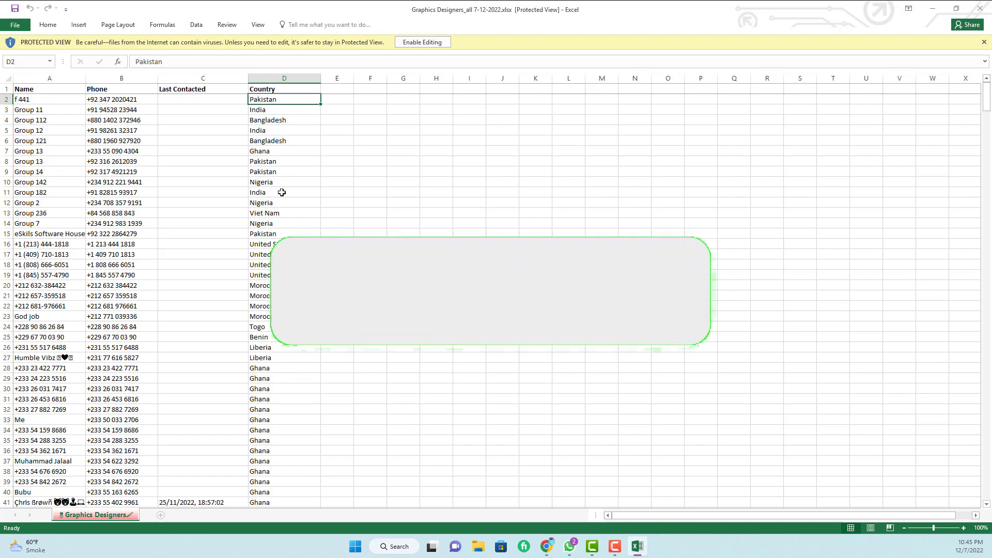
- Scroll through 400+ contact rows spanning Ghana, Nigeria, India and Pakistan
{"action": "scroll", "coordinate": [281, 189], "scroll_direction": "down", "scroll_amount": 4}
{"action": "scroll", "coordinate": [302, 309], "scroll_direction": "down", "scroll_amount": 8}
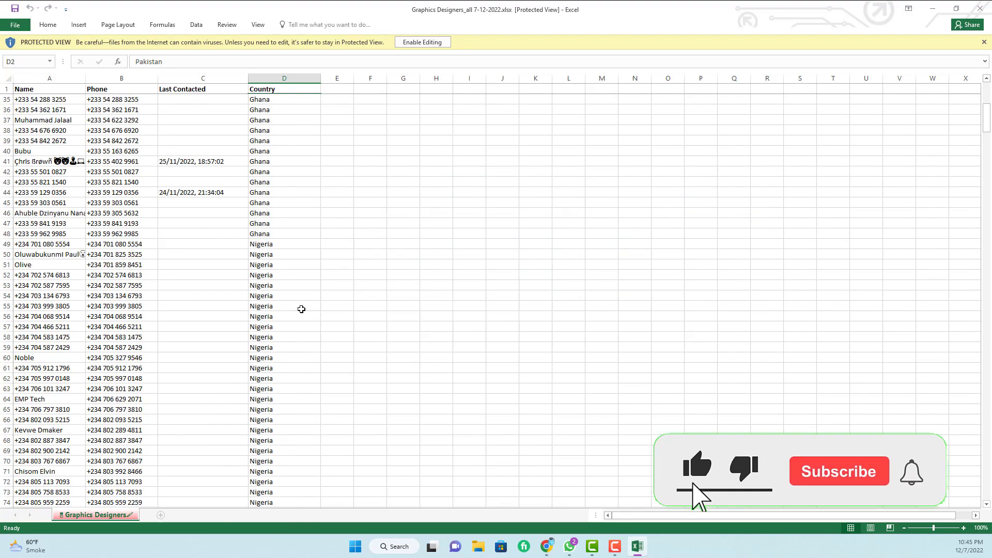
{"action": "scroll", "coordinate": [302, 309], "scroll_direction": "down", "scroll_amount": 6}
{"action": "scroll", "coordinate": [301, 309], "scroll_direction": "down", "scroll_amount": 11}
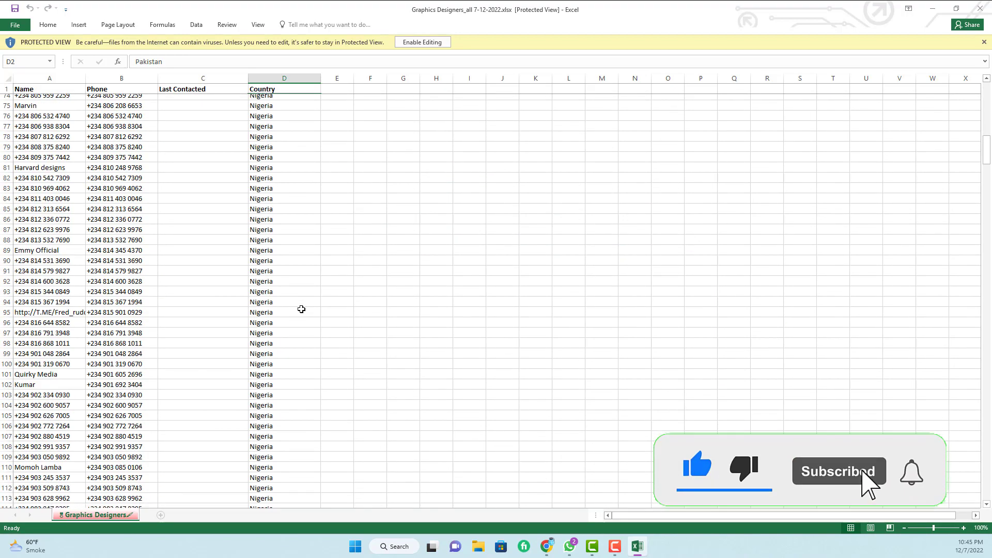
{"action": "scroll", "coordinate": [302, 309], "scroll_direction": "down", "scroll_amount": 11}
{"action": "scroll", "coordinate": [35, 324], "scroll_direction": "down", "scroll_amount": 15}
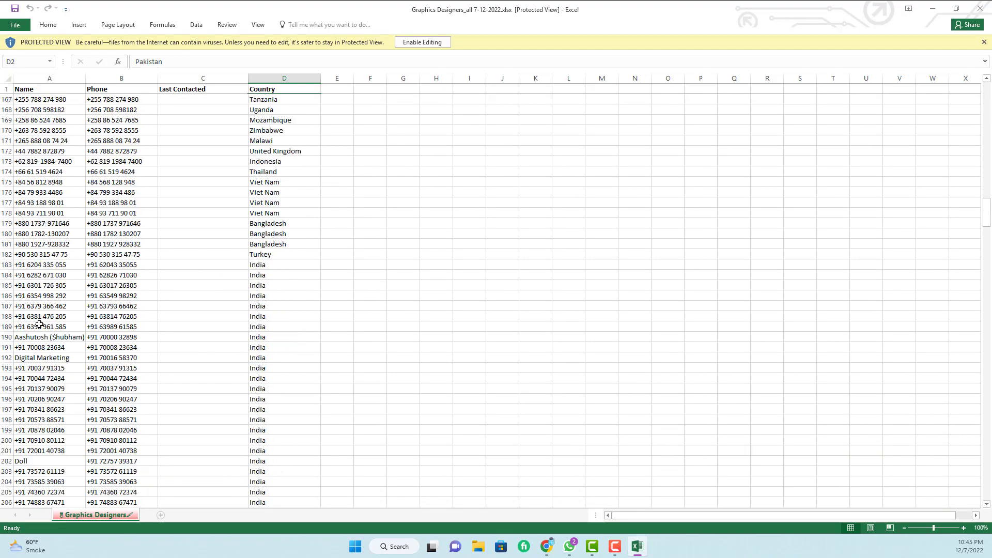
{"action": "scroll", "coordinate": [49, 331], "scroll_direction": "down", "scroll_amount": 10}
{"action": "scroll", "coordinate": [48, 348], "scroll_direction": "down", "scroll_amount": 10}
{"action": "scroll", "coordinate": [68, 355], "scroll_direction": "down", "scroll_amount": 8}
{"action": "scroll", "coordinate": [67, 355], "scroll_direction": "down", "scroll_amount": 12}
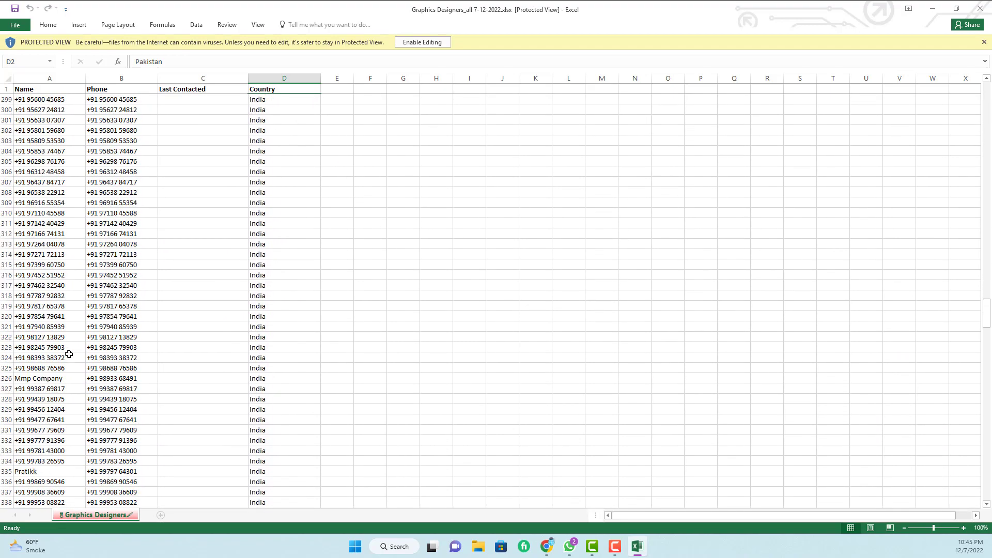
{"action": "scroll", "coordinate": [69, 354], "scroll_direction": "down", "scroll_amount": 7}
{"action": "scroll", "coordinate": [69, 354], "scroll_direction": "down", "scroll_amount": 2}
{"action": "scroll", "coordinate": [71, 353], "scroll_direction": "down", "scroll_amount": 13}
{"action": "scroll", "coordinate": [71, 353], "scroll_direction": "down", "scroll_amount": 9}
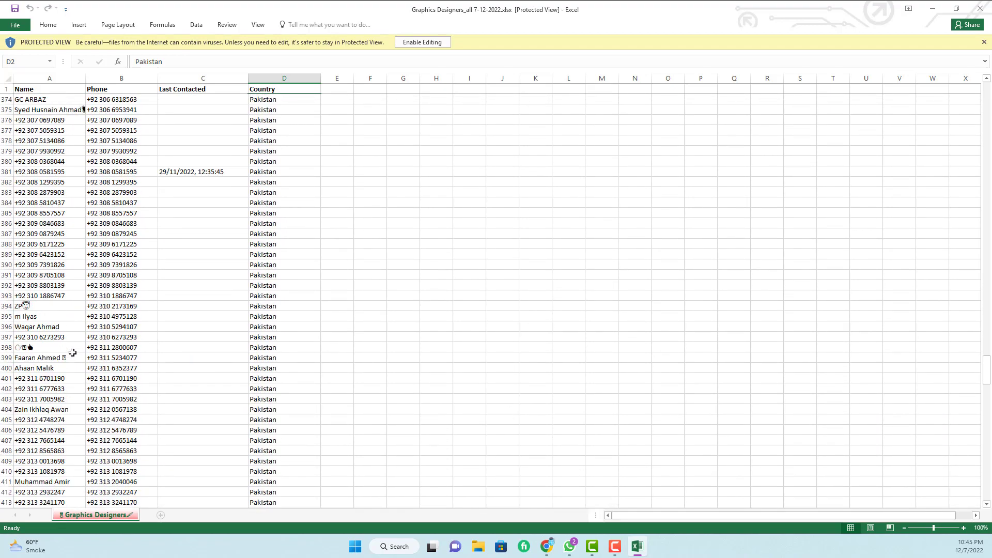
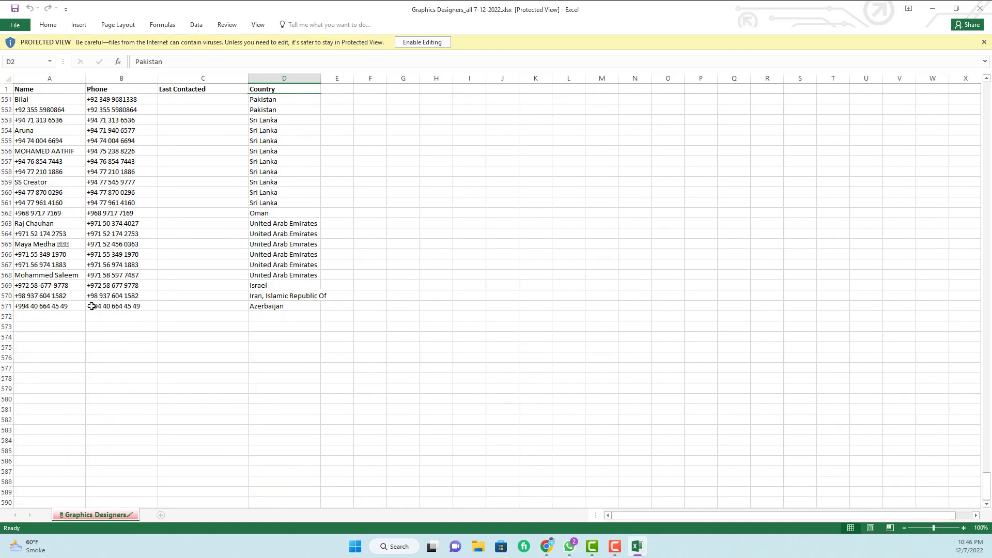
- Select the last exported phone number in column B, then minimize the Graphics Designers_all workbook
{"action": "left_click", "coordinate": [141, 306]}
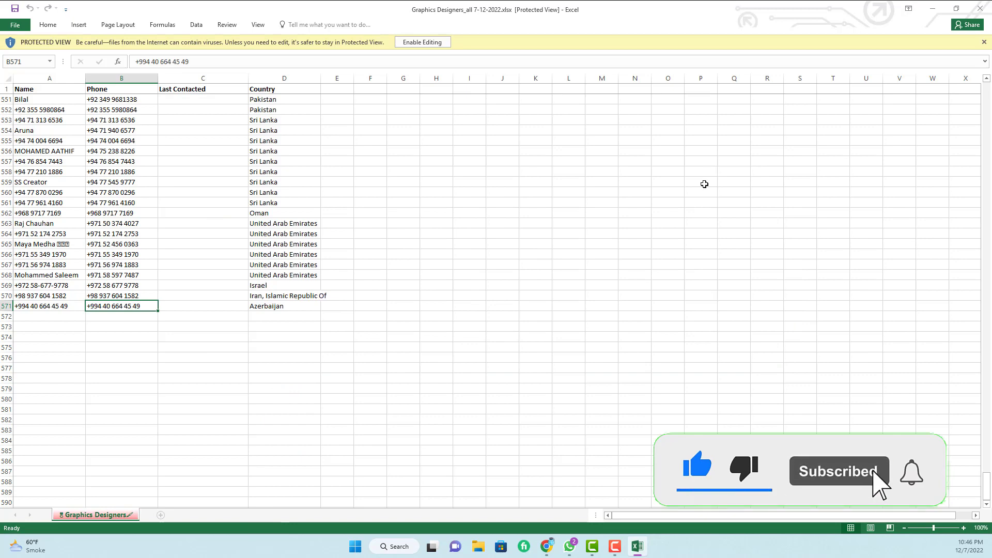
{"action": "left_click", "coordinate": [937, 7]}
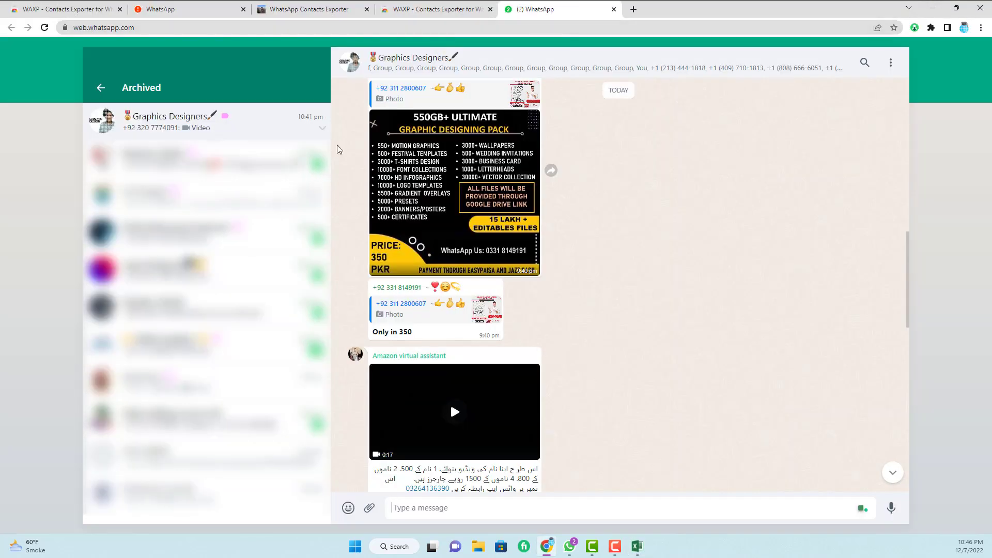
- Export every group's contacts with WAXP's Export All Groups (beta) and open All Groups 7-12-2022.xlsx
{"action": "left_click", "coordinate": [915, 27]}
{"action": "left_click", "coordinate": [805, 182]}
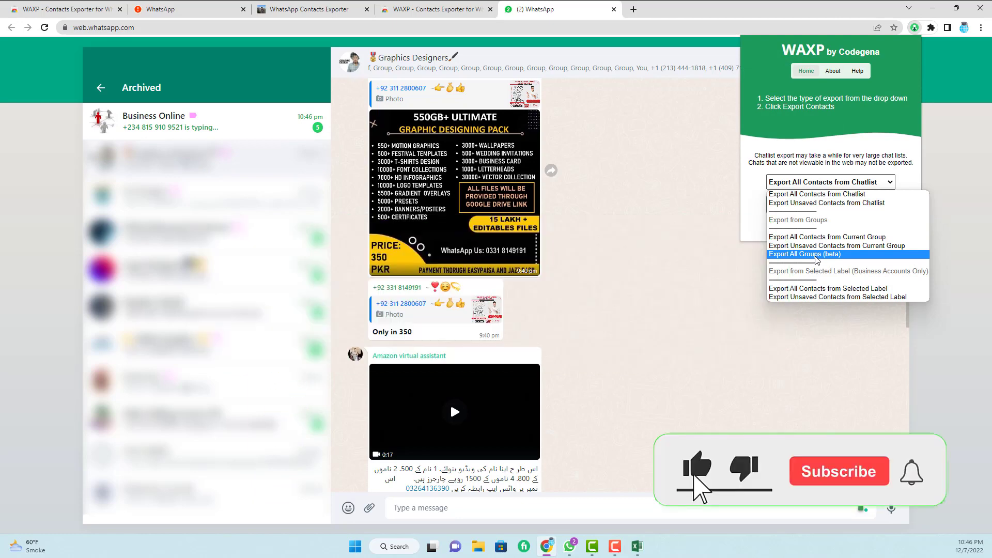
{"action": "left_click", "coordinate": [817, 255]}
{"action": "left_click", "coordinate": [821, 197]}
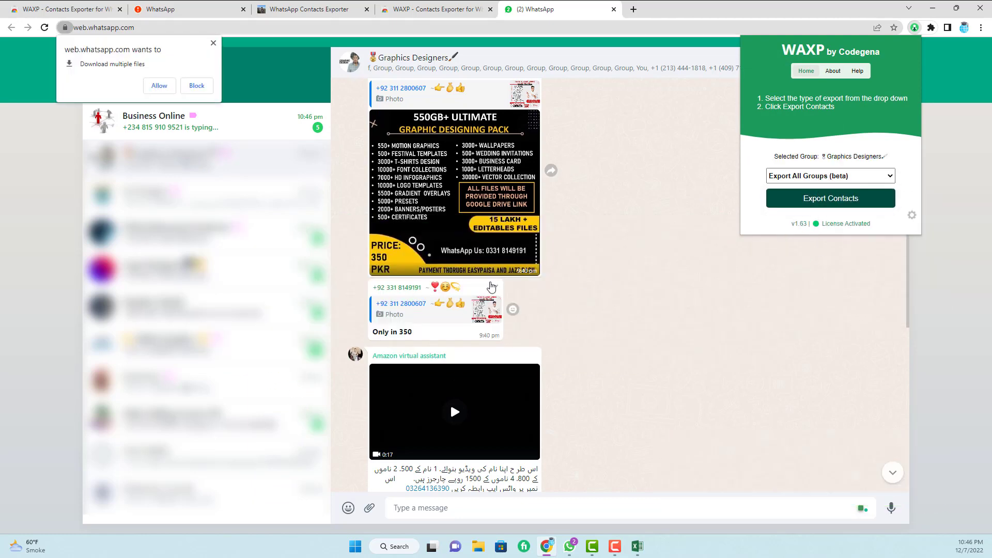
{"action": "left_click", "coordinate": [160, 85]}
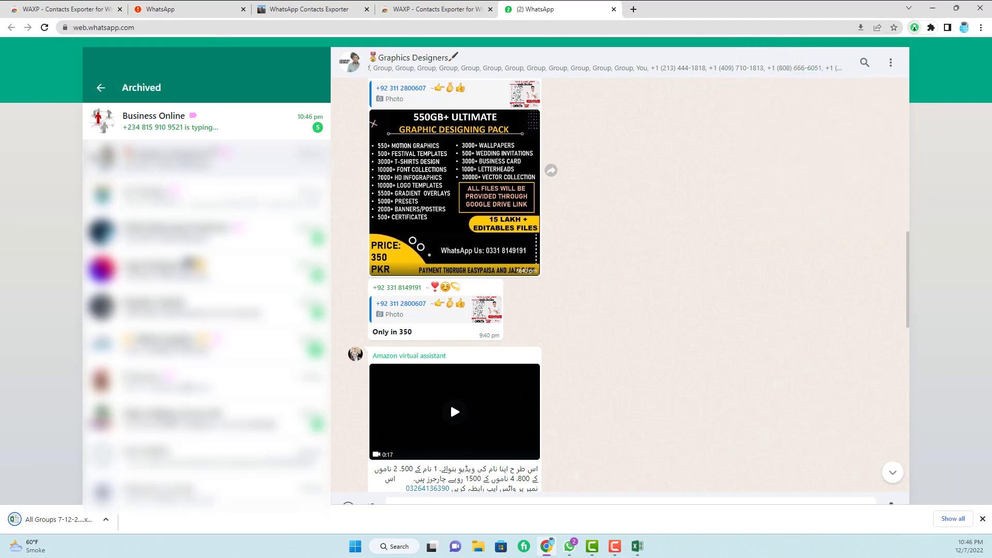
{"action": "left_click", "coordinate": [56, 519]}
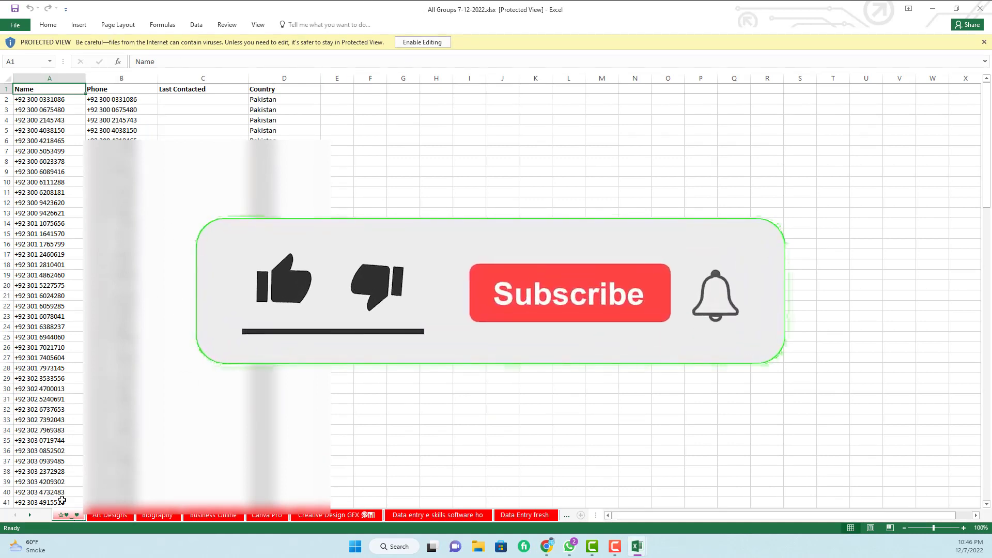
- Browse the group sheets from Art Designs to Data Entry fresh, ending on Business Online
{"action": "left_click", "coordinate": [104, 515]}
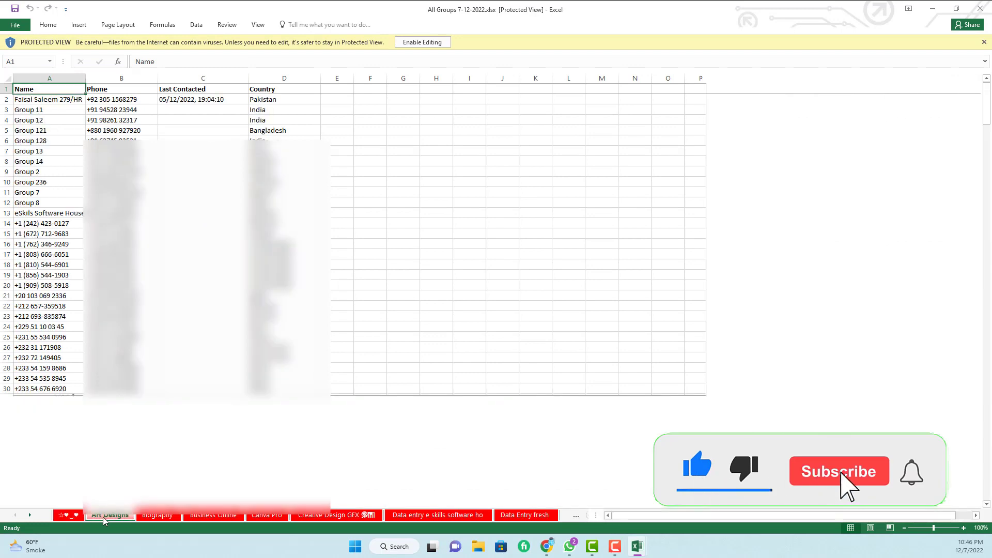
{"action": "left_click", "coordinate": [156, 516]}
{"action": "left_click", "coordinate": [226, 516]}
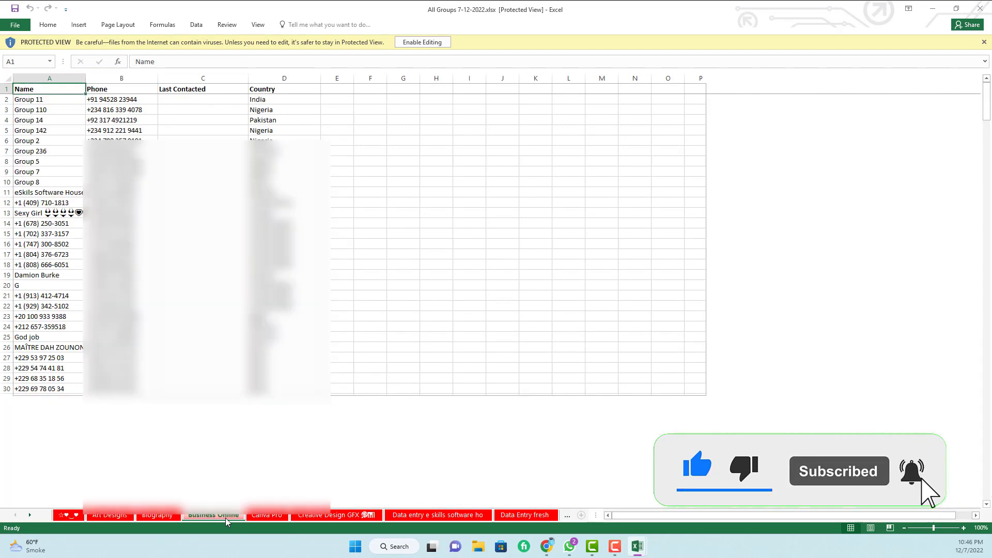
{"action": "left_click", "coordinate": [279, 516]}
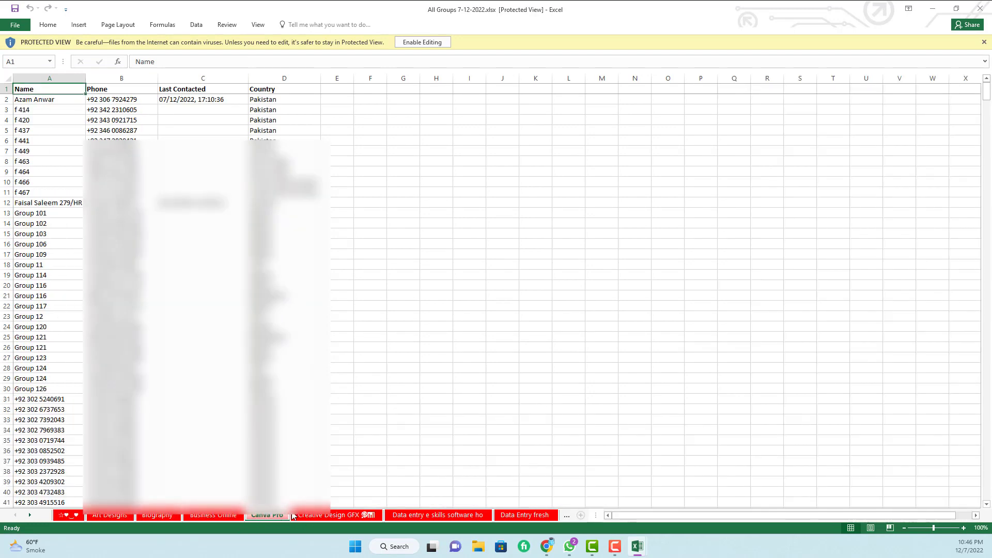
{"action": "left_click", "coordinate": [321, 516]}
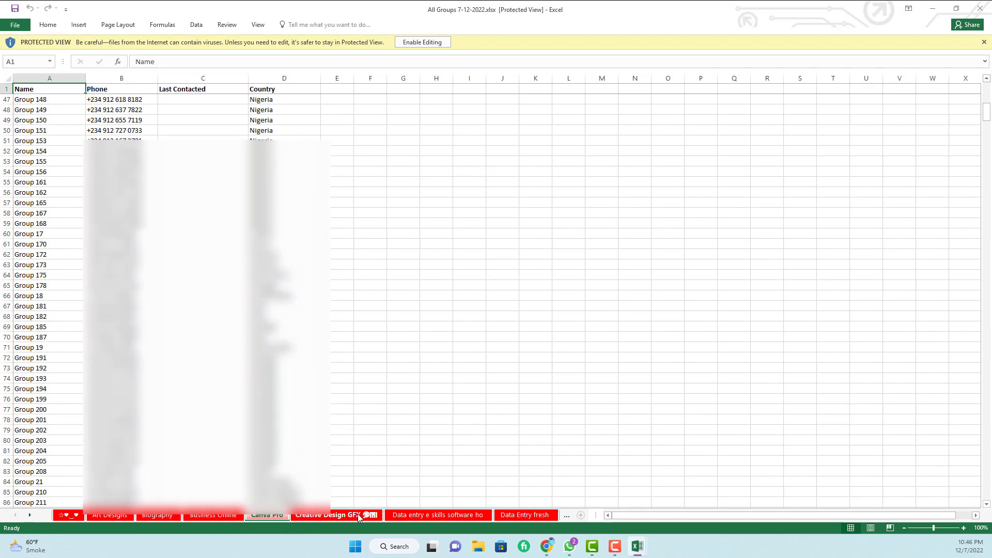
{"action": "left_click", "coordinate": [434, 516]}
{"action": "left_click", "coordinate": [538, 516]}
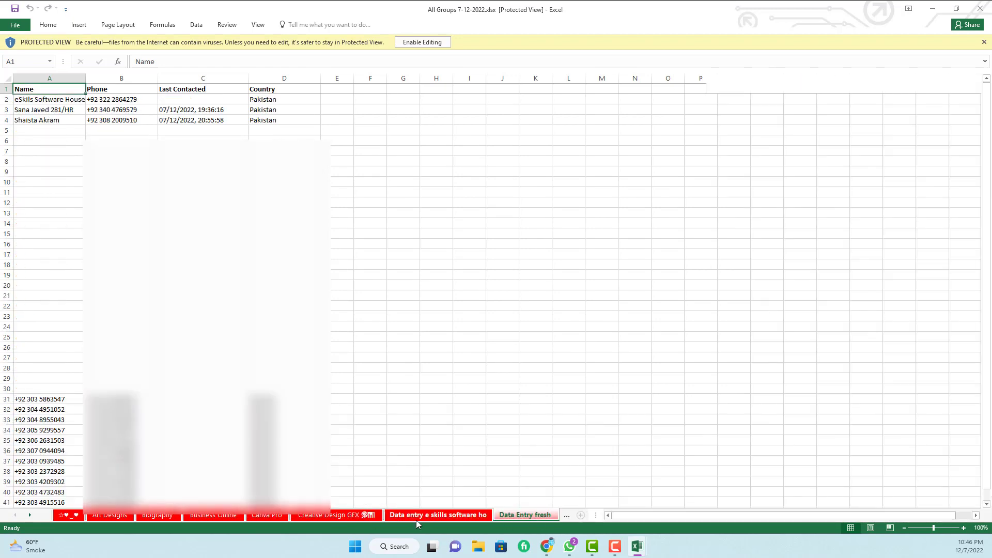
{"action": "left_click", "coordinate": [306, 516]}
{"action": "left_click", "coordinate": [267, 515]}
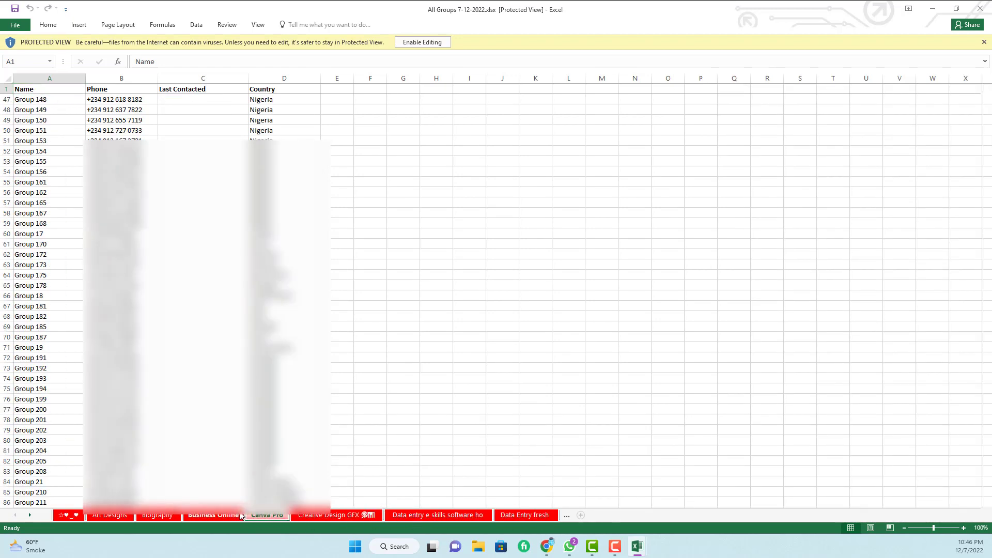
{"action": "left_click", "coordinate": [240, 516]}
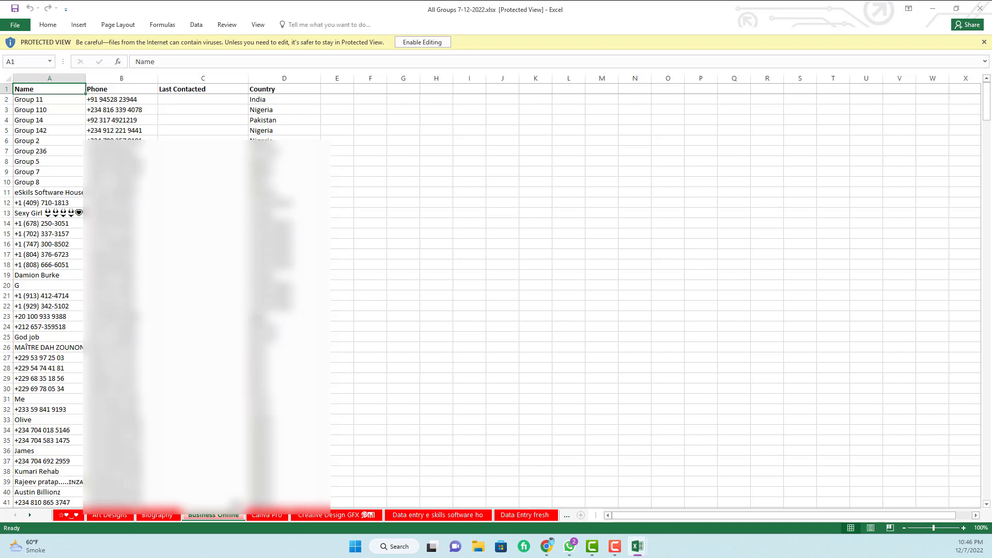
- Minimize both Excel workbooks and show the WhatsApp Contacts Exporter $20 license page on Gumroad
{"action": "left_click", "coordinate": [935, 8]}
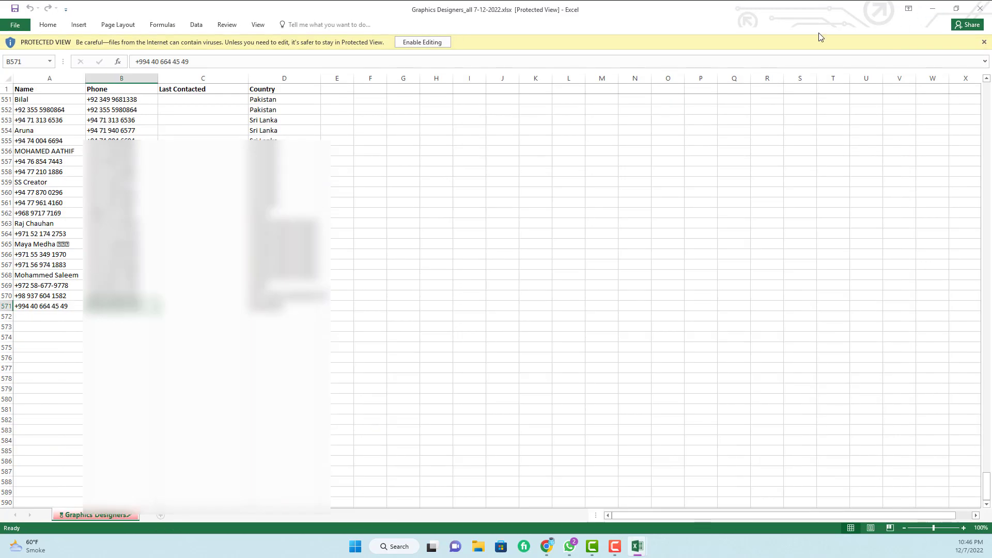
{"action": "left_click", "coordinate": [935, 8]}
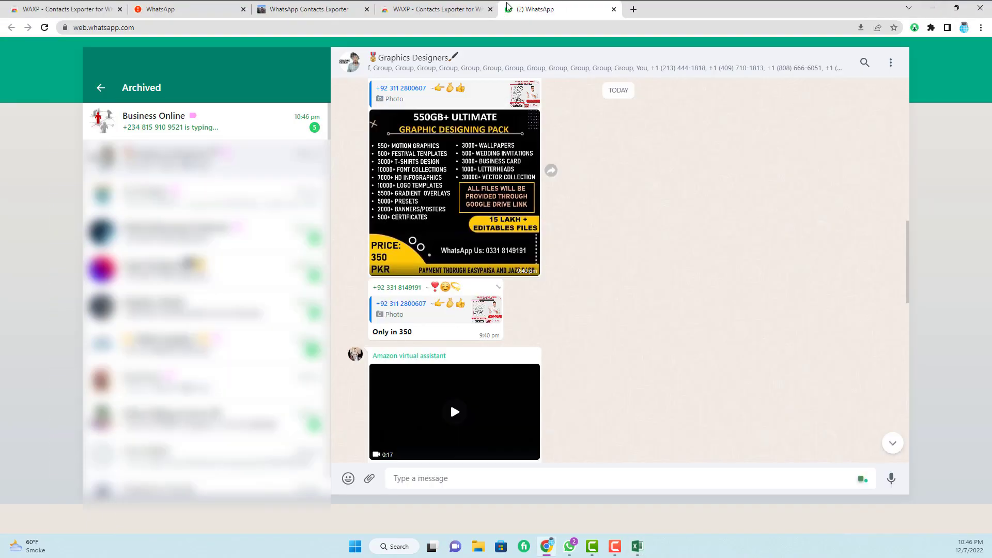
{"action": "left_click", "coordinate": [473, 5]}
{"action": "left_click", "coordinate": [310, 9]}
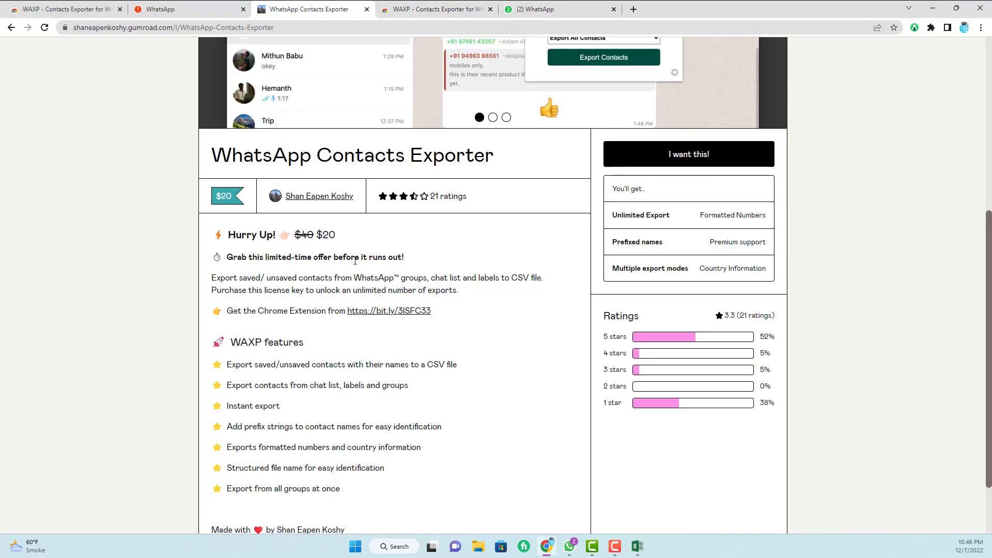
{"action": "scroll", "coordinate": [324, 238], "scroll_direction": "up", "scroll_amount": 4}
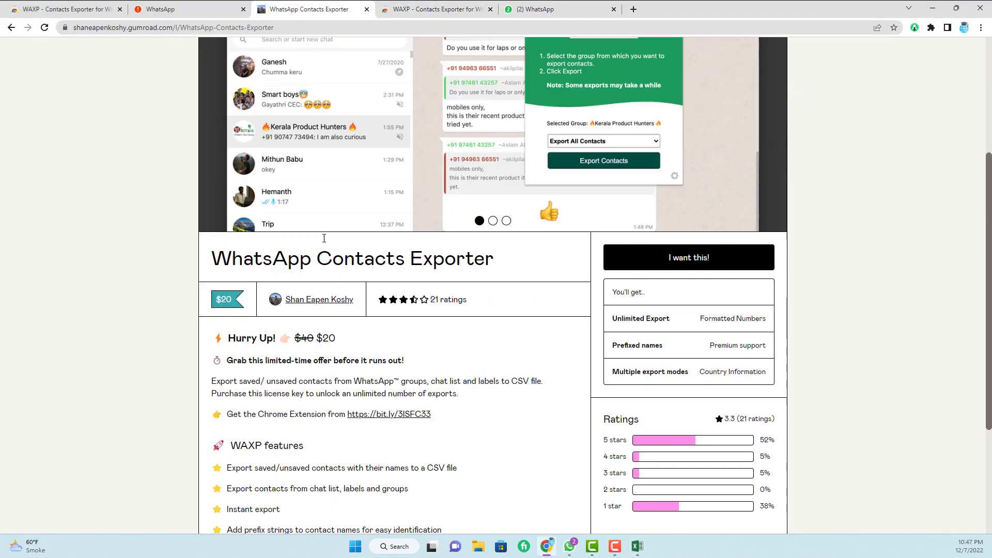